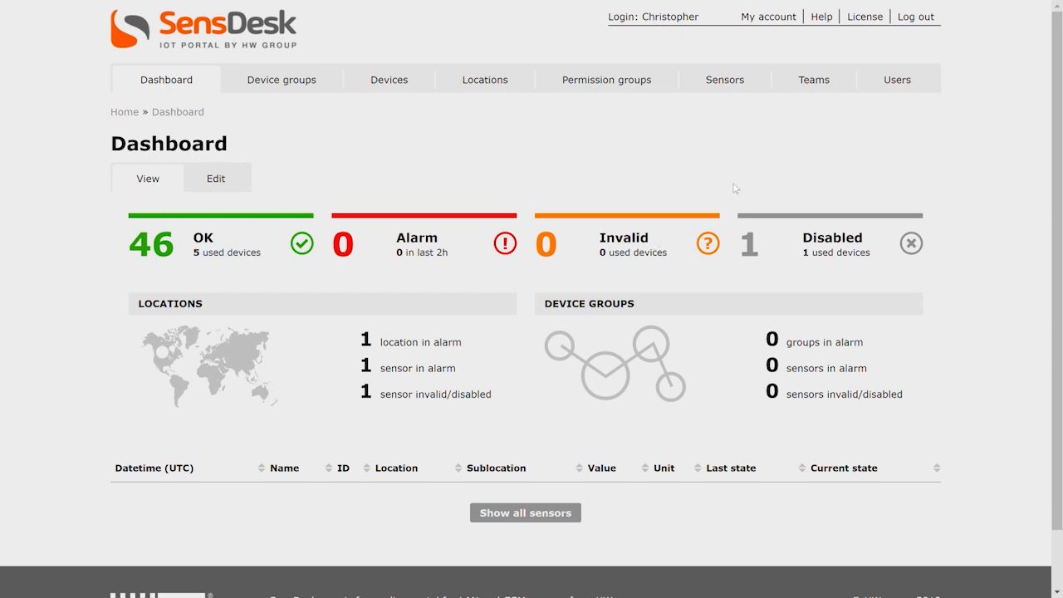
# Open the sublocations of the Test location from the locations overview
pyautogui.click(484, 80)
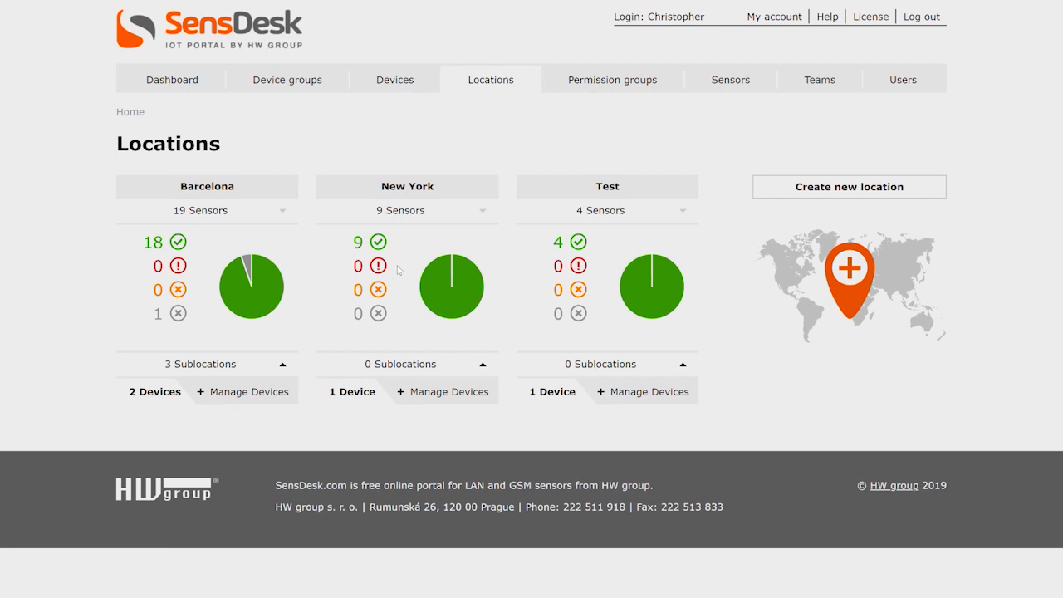
pyautogui.click(622, 368)
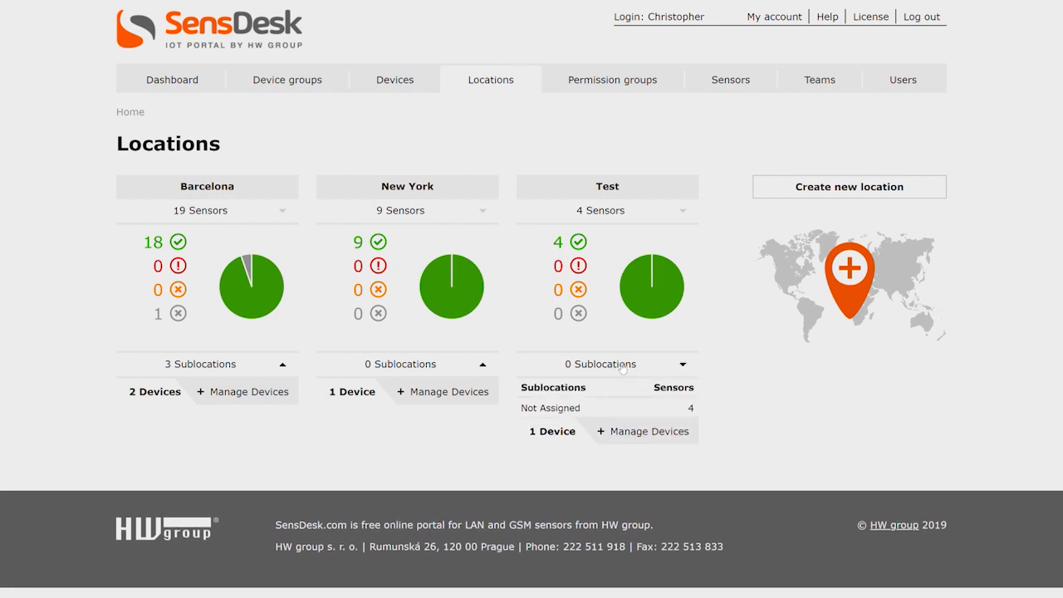
pyautogui.click(648, 439)
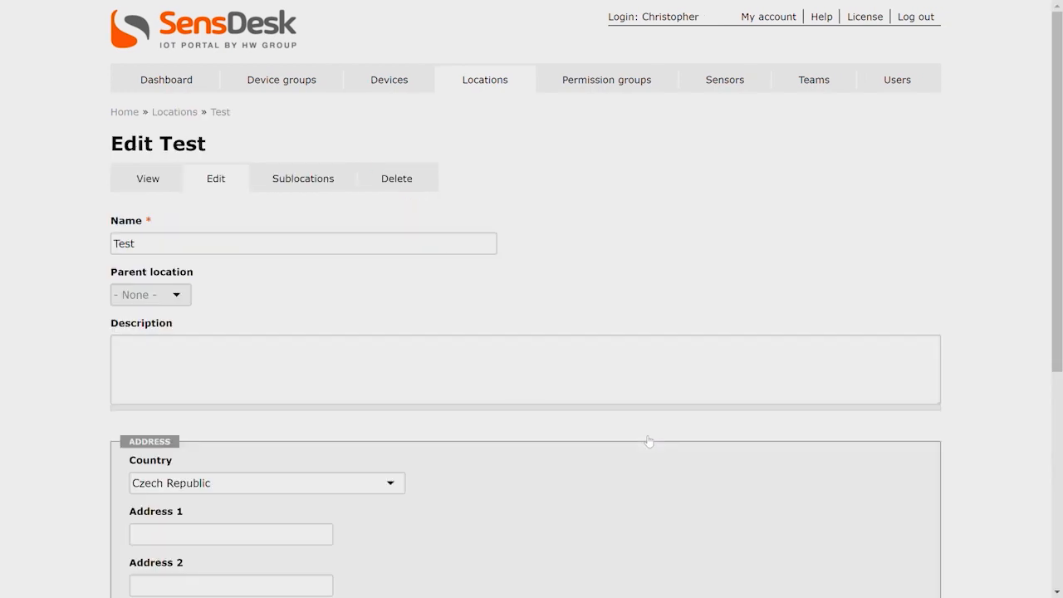
pyautogui.click(167, 182)
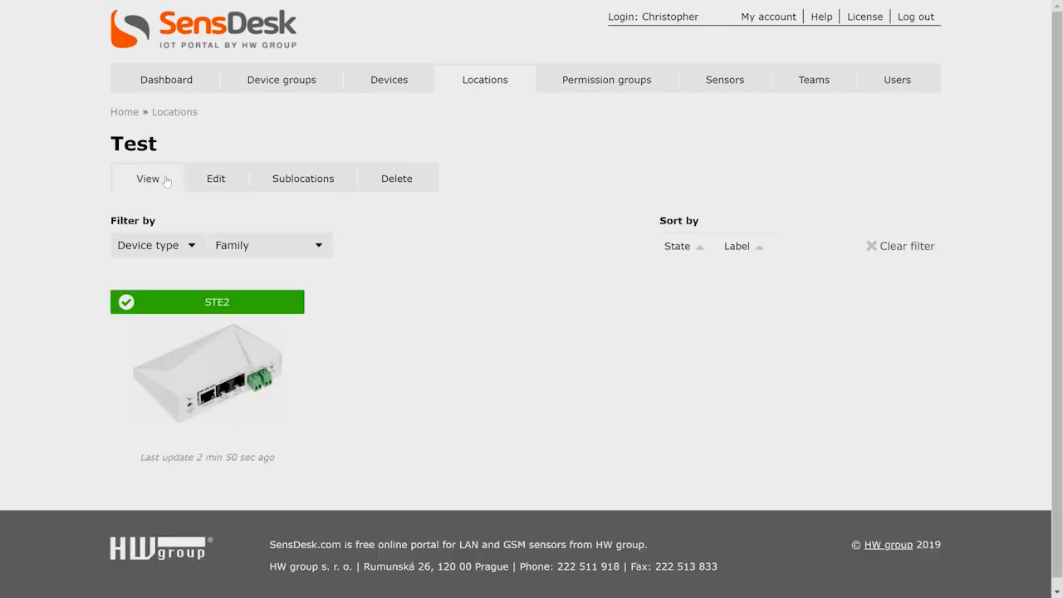
pyautogui.click(208, 183)
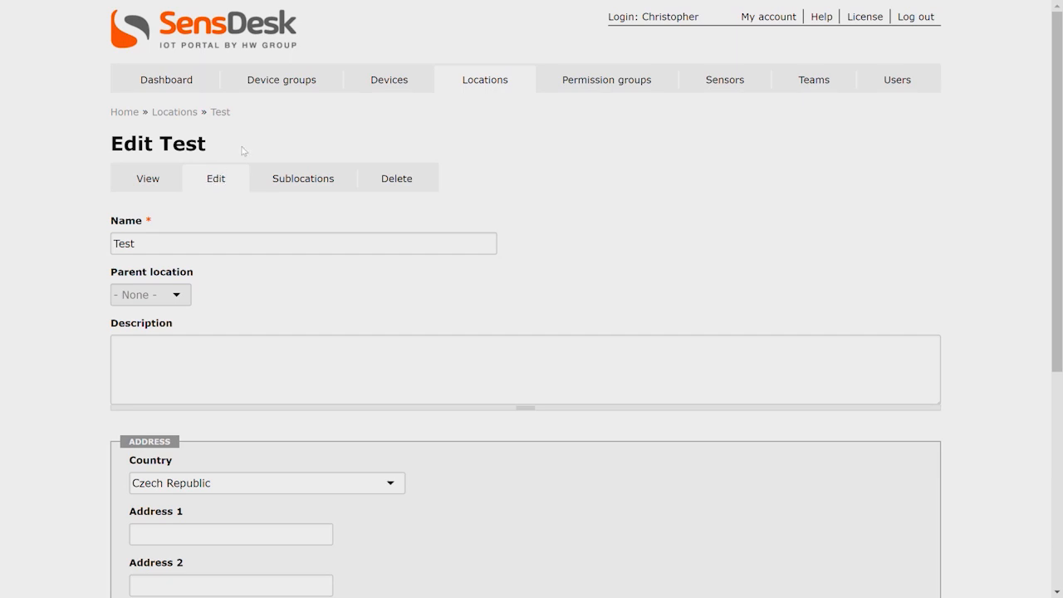
pyautogui.click(309, 180)
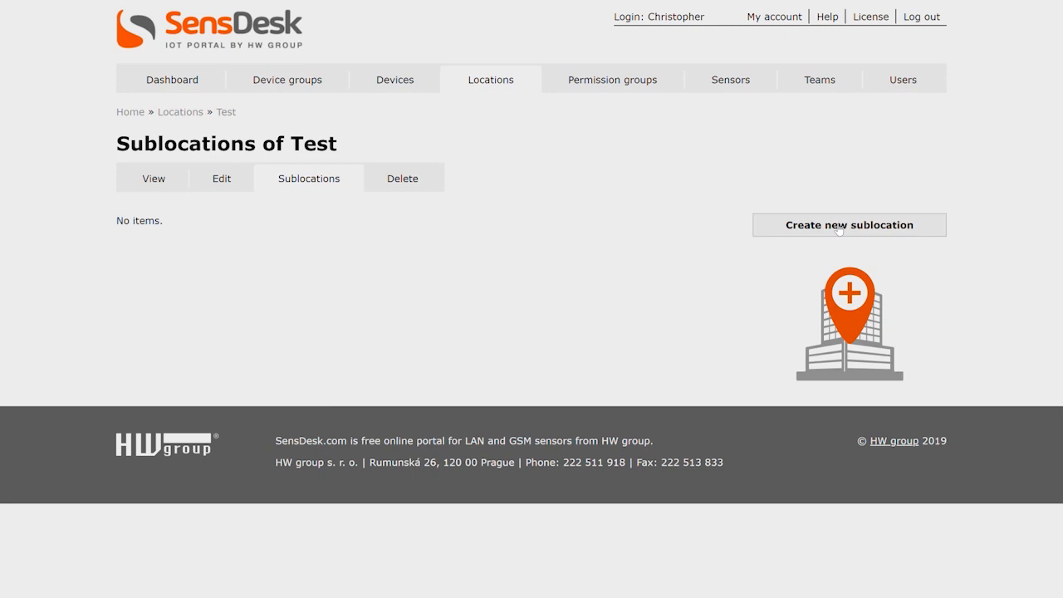
# Start a new sublocation under Test and name it "First floor server Room"
pyautogui.click(839, 230)
pyautogui.click(301, 209)
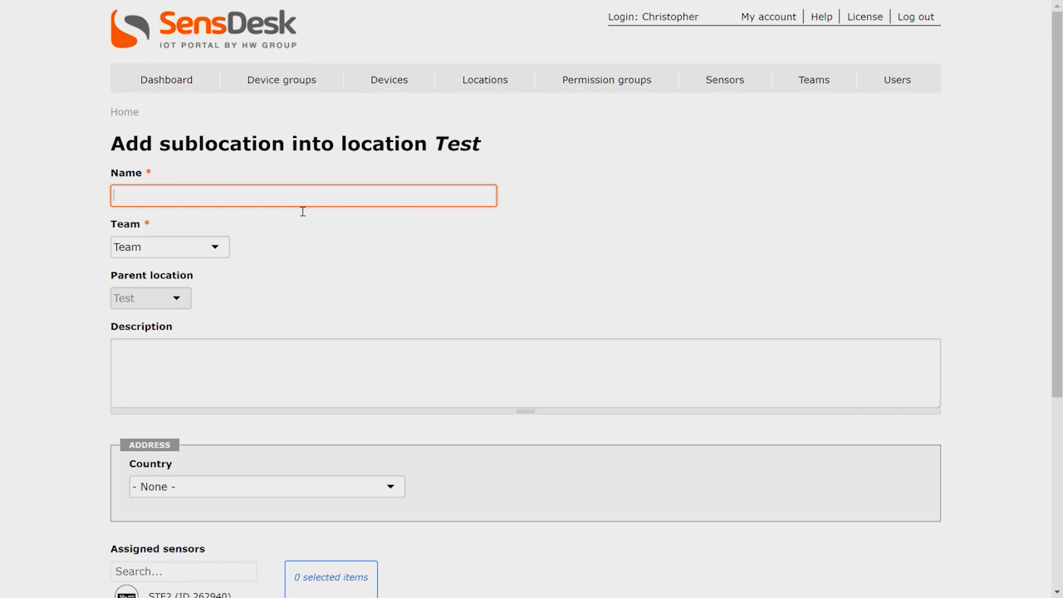
pyautogui.write('First floor')
pyautogui.press('Down')
pyautogui.press('Return')
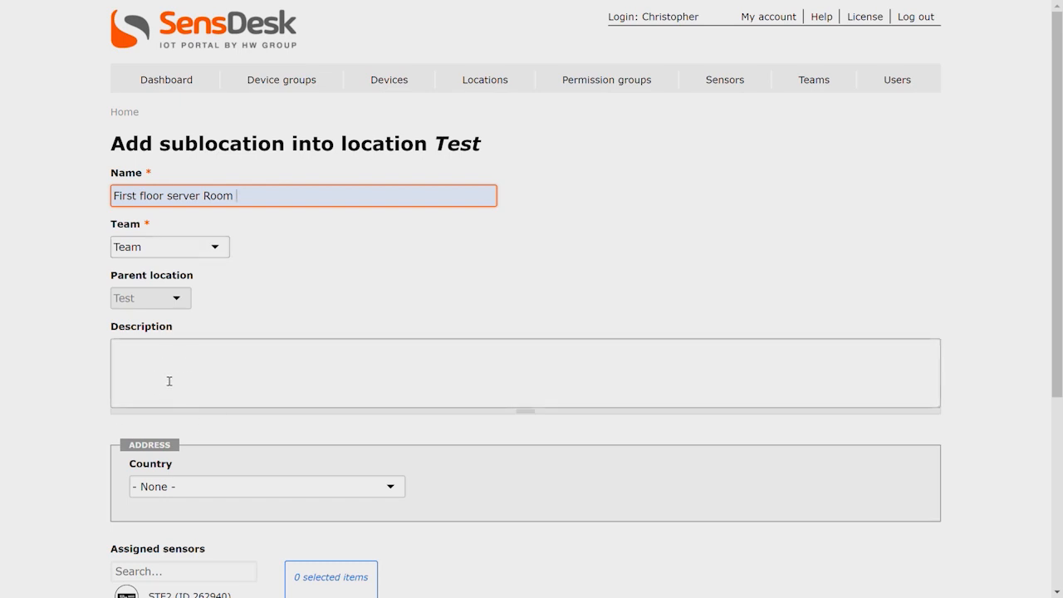
# Set the sublocation's country to Czech Republic and fill in its street address, postal code and city
pyautogui.scroll(-2, 187, 347)
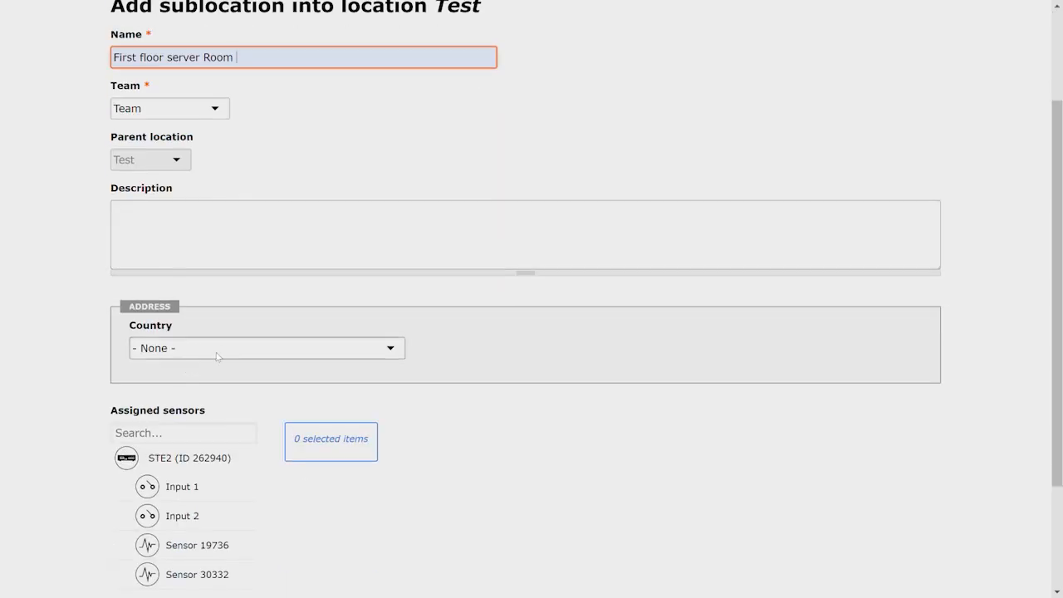
pyautogui.click(210, 357)
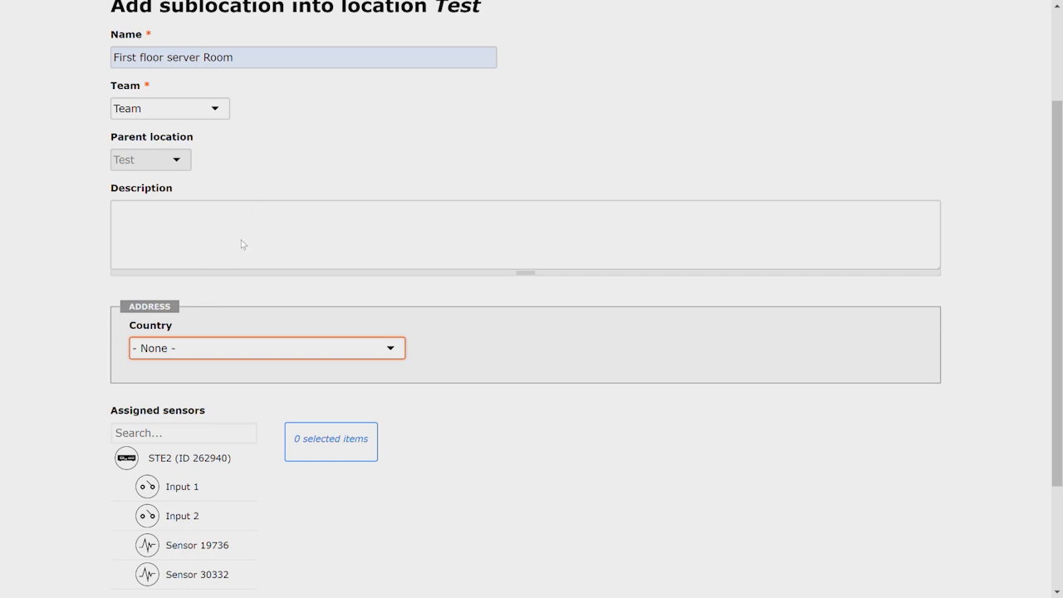
pyautogui.write('cz')
pyautogui.click(198, 401)
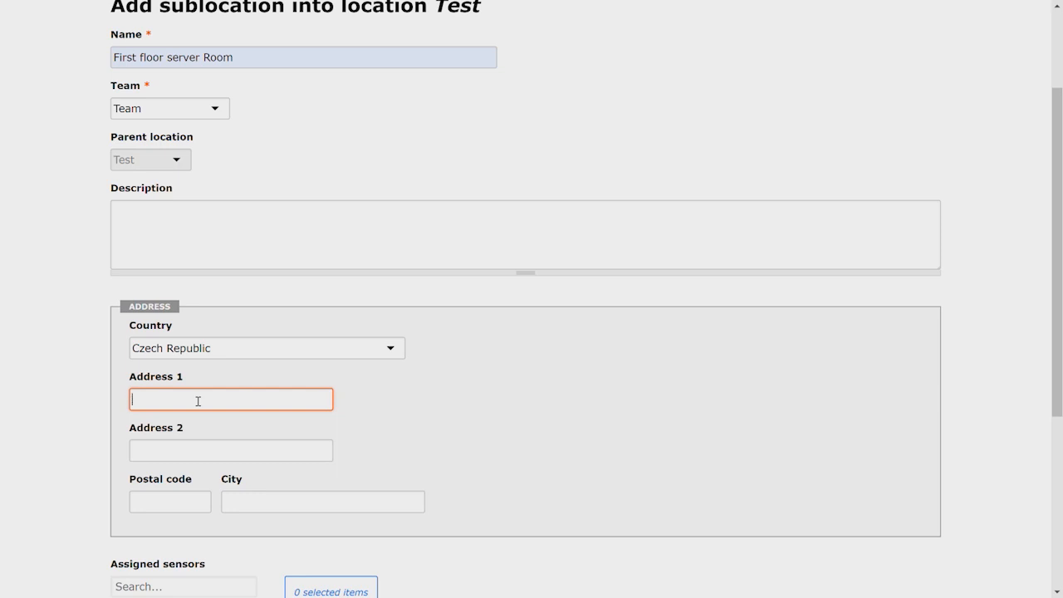
pyautogui.write('For')
pyautogui.press('Down')
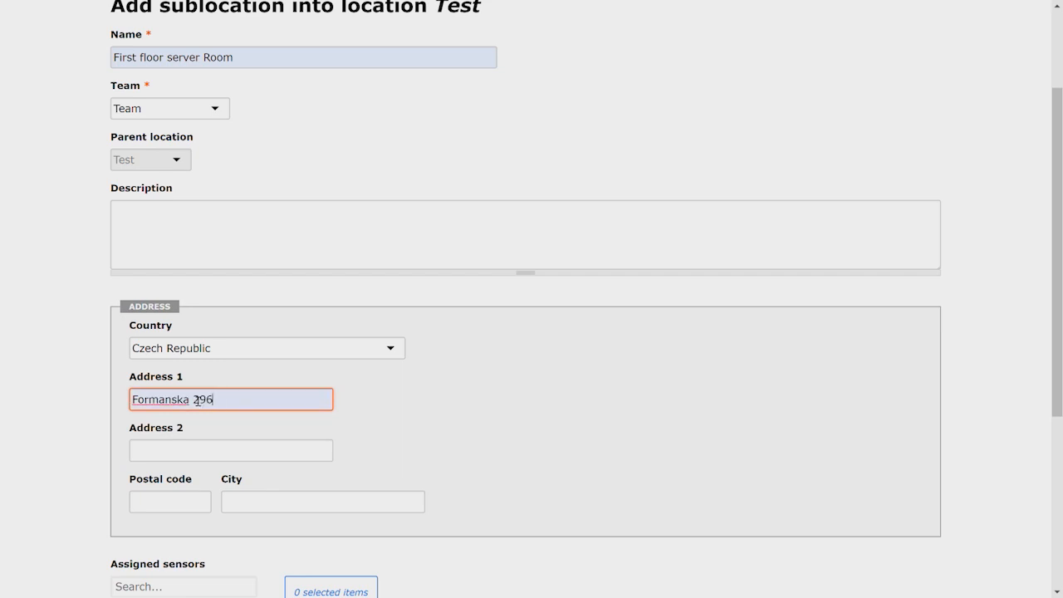
pyautogui.scroll(-2, 198, 401)
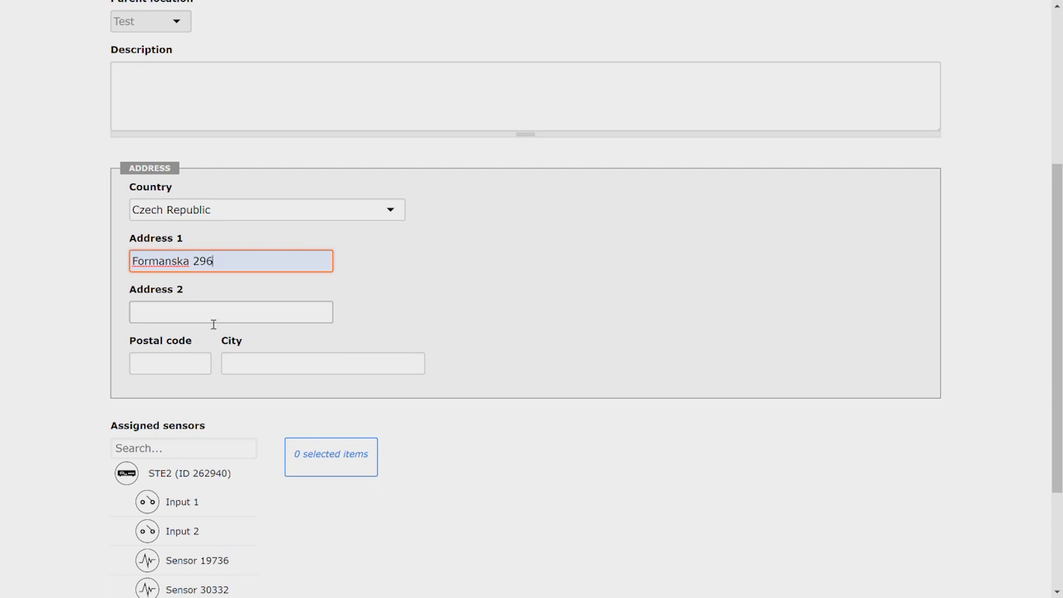
pyautogui.click(186, 368)
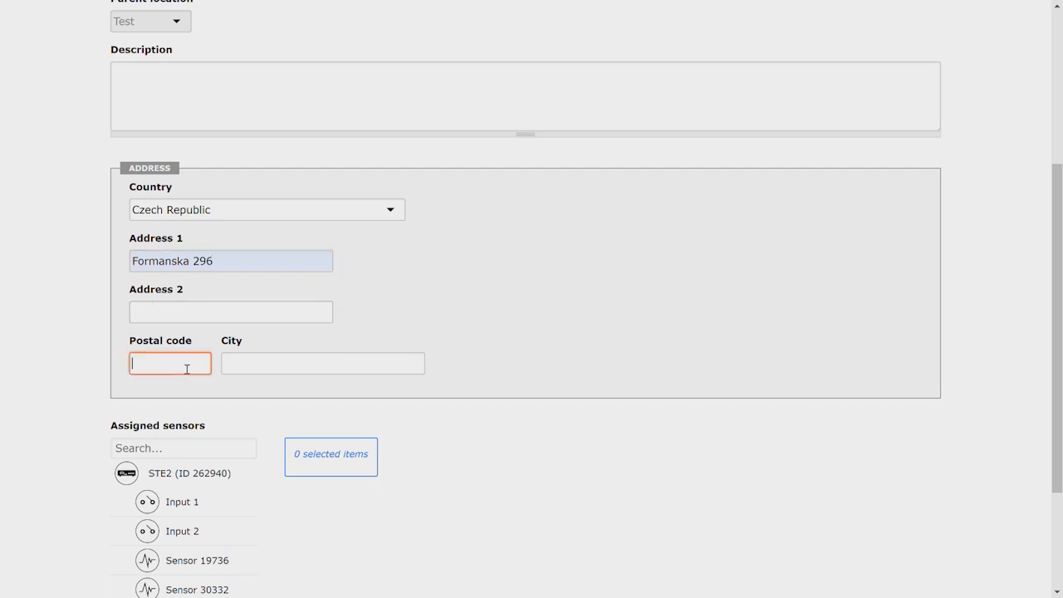
pyautogui.write('149 00')
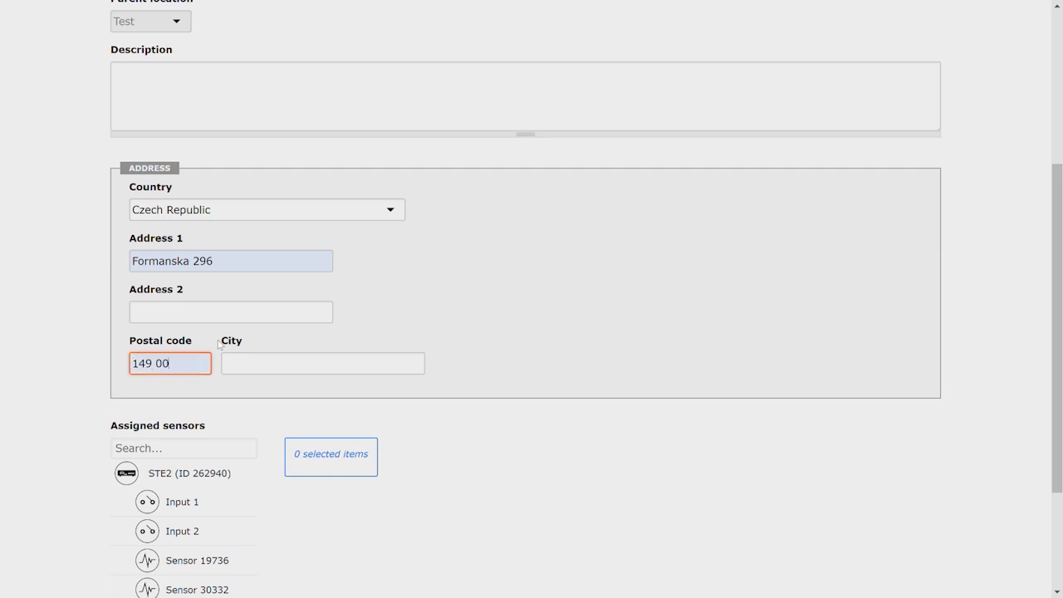
pyautogui.click(239, 365)
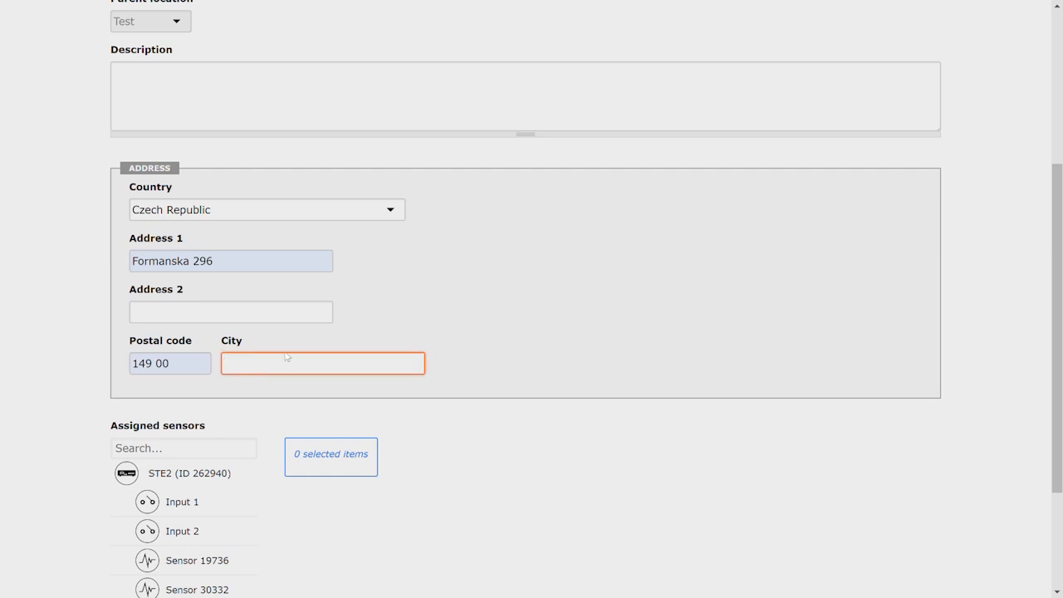
pyautogui.write('Prague')
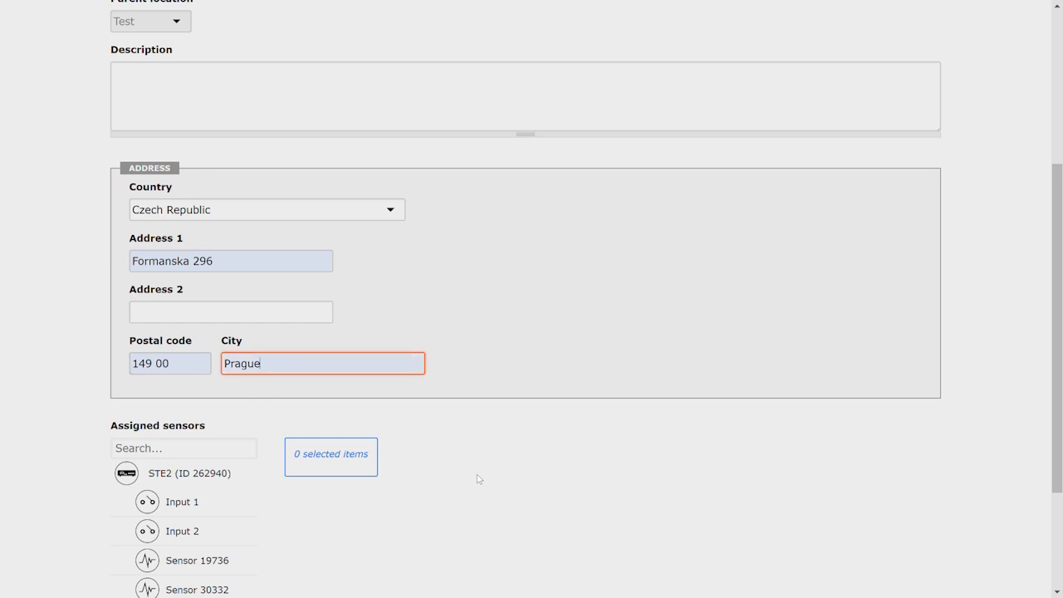
# Assign Sensor 30332 and Input 2 of the STE2 device to the sublocation and save it
pyautogui.scroll(-2, 424, 449)
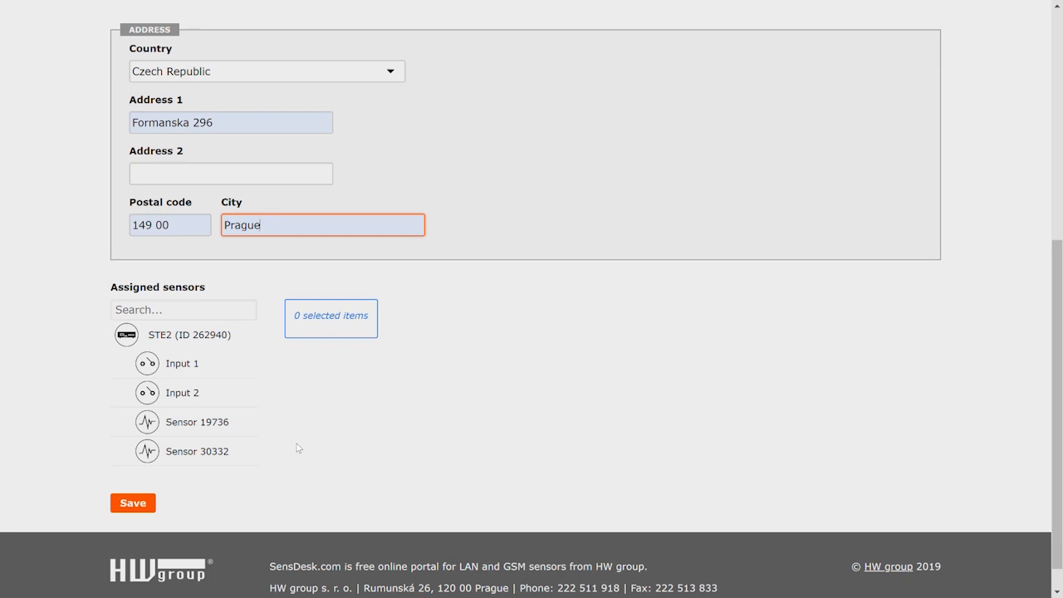
pyautogui.click(187, 453)
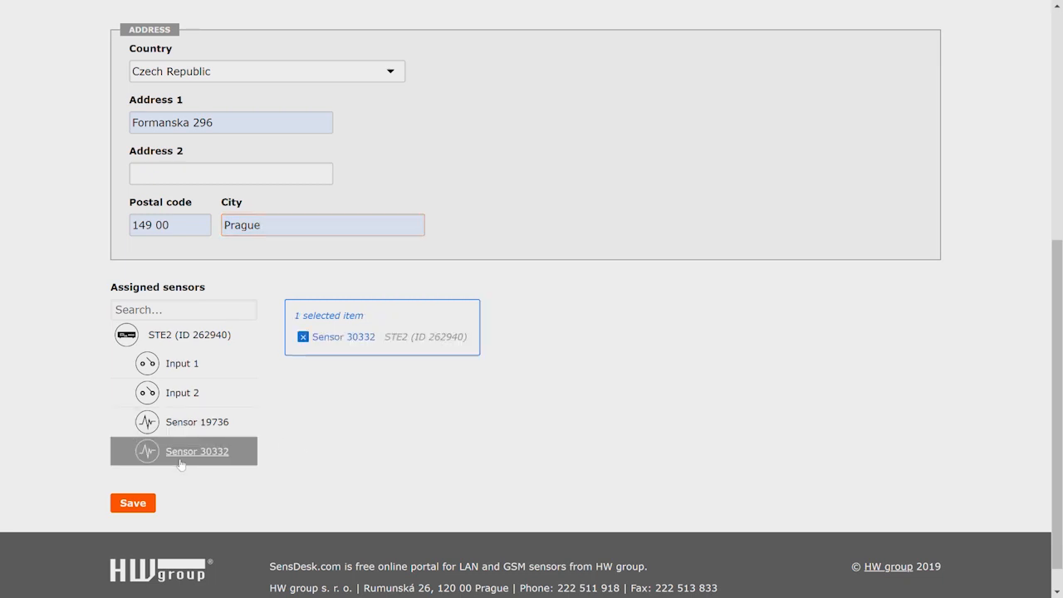
pyautogui.click(194, 401)
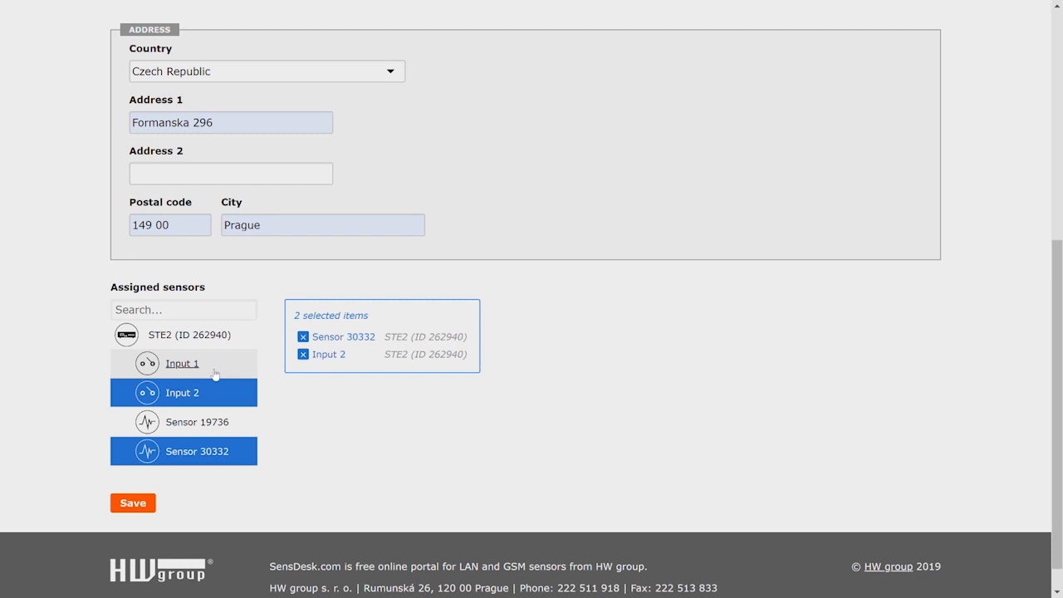
pyautogui.click(142, 504)
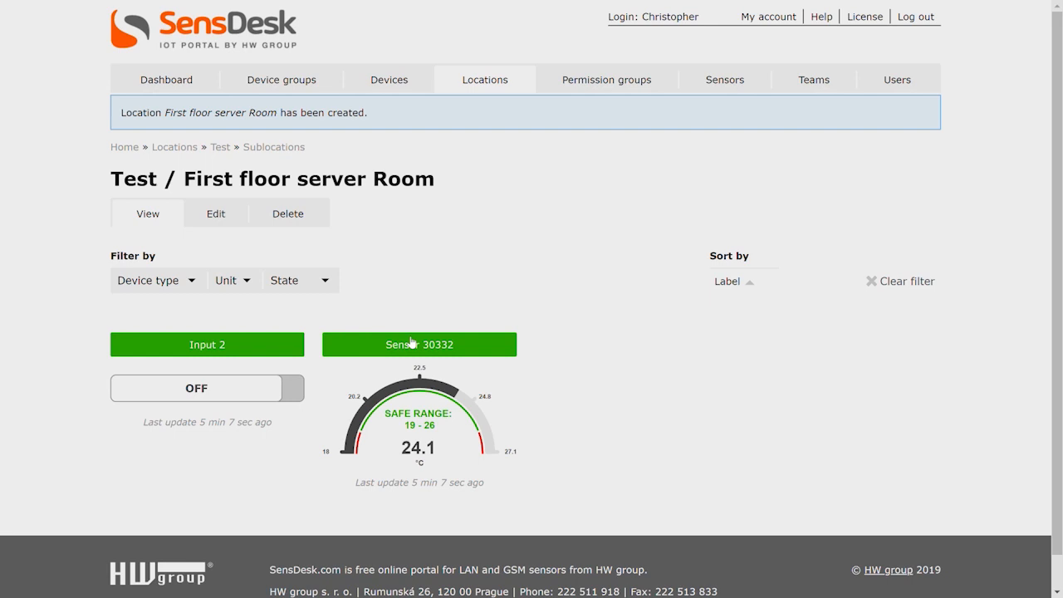
# Delete the First floor server Room sublocation from the Test location and confirm the deletion
pyautogui.click(487, 82)
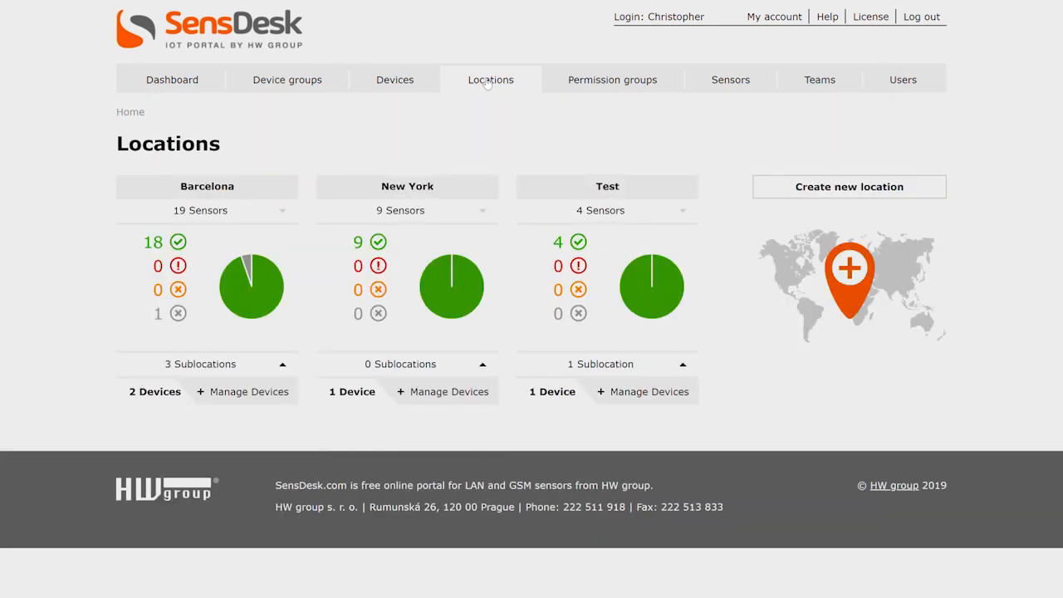
pyautogui.click(656, 367)
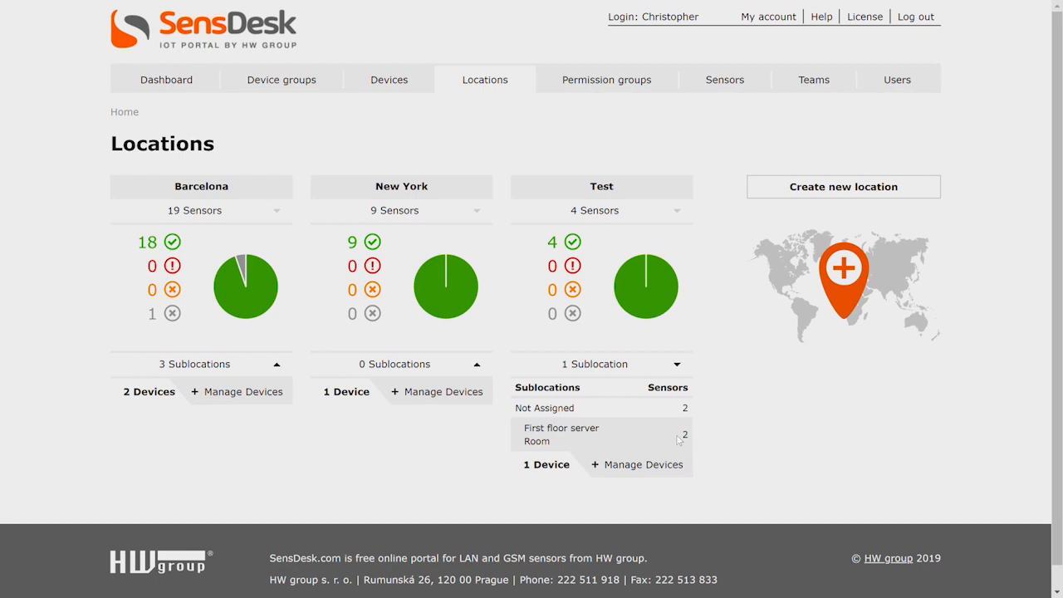
pyautogui.click(646, 468)
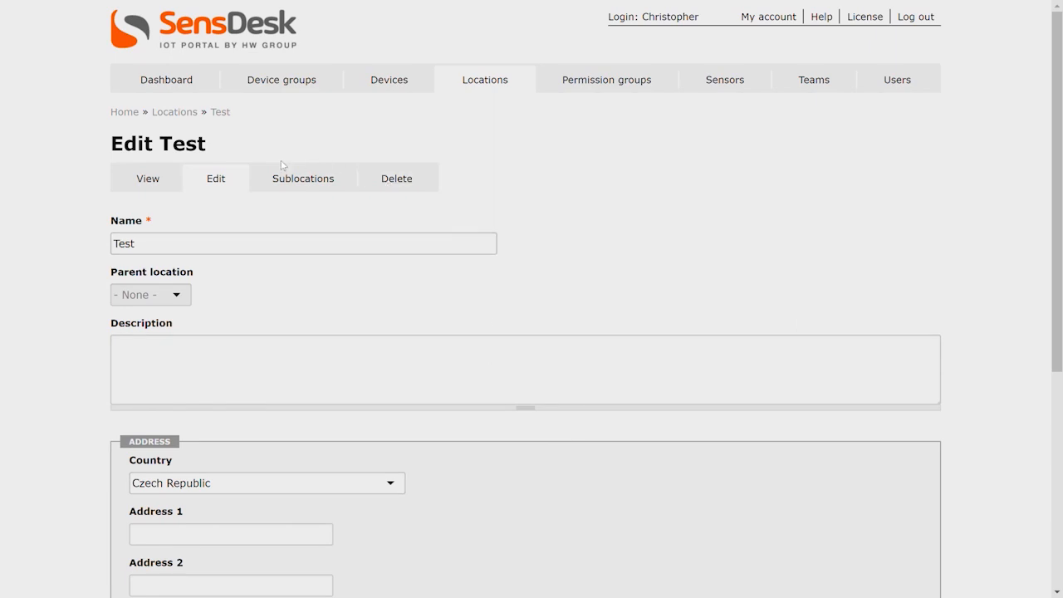
pyautogui.click(305, 184)
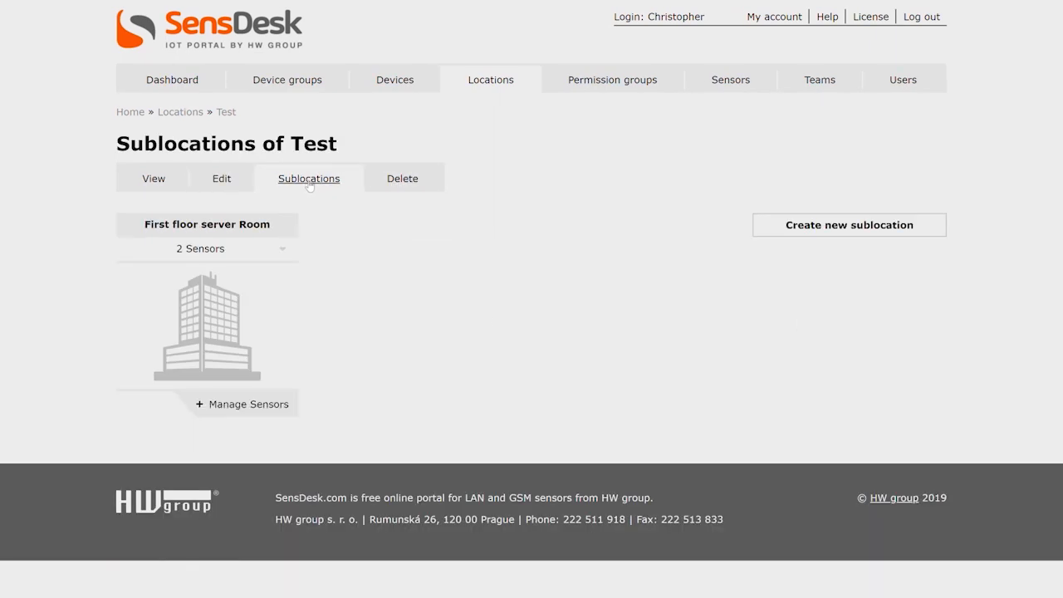
pyautogui.click(237, 226)
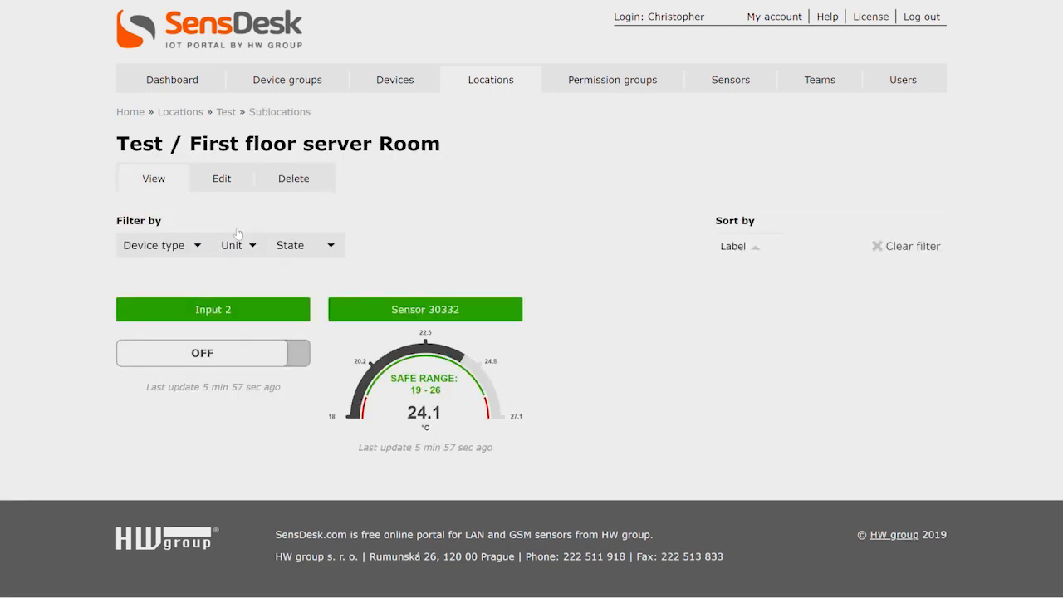
pyautogui.click(295, 179)
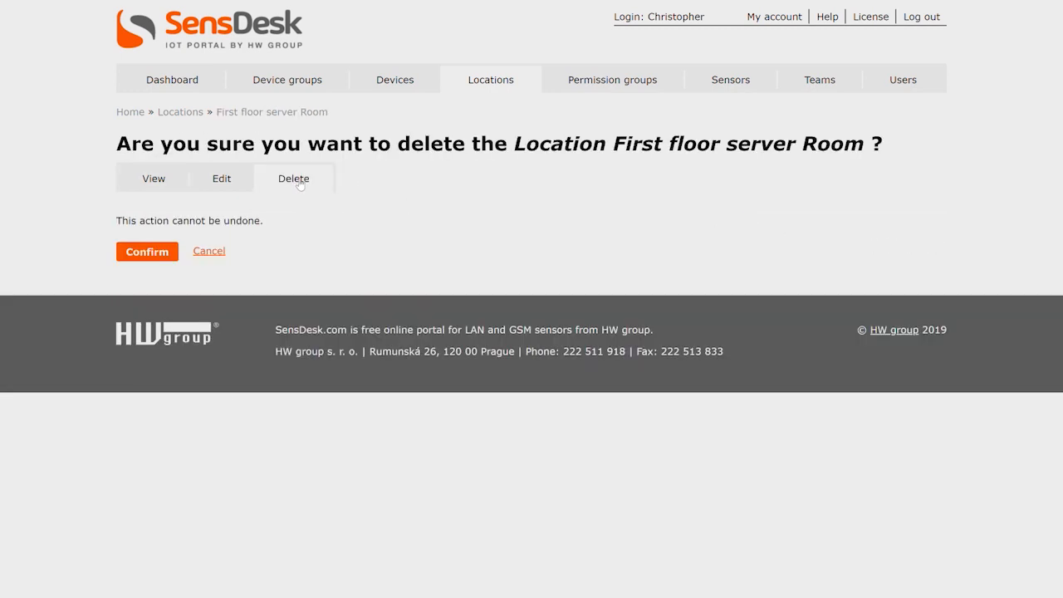
pyautogui.click(150, 254)
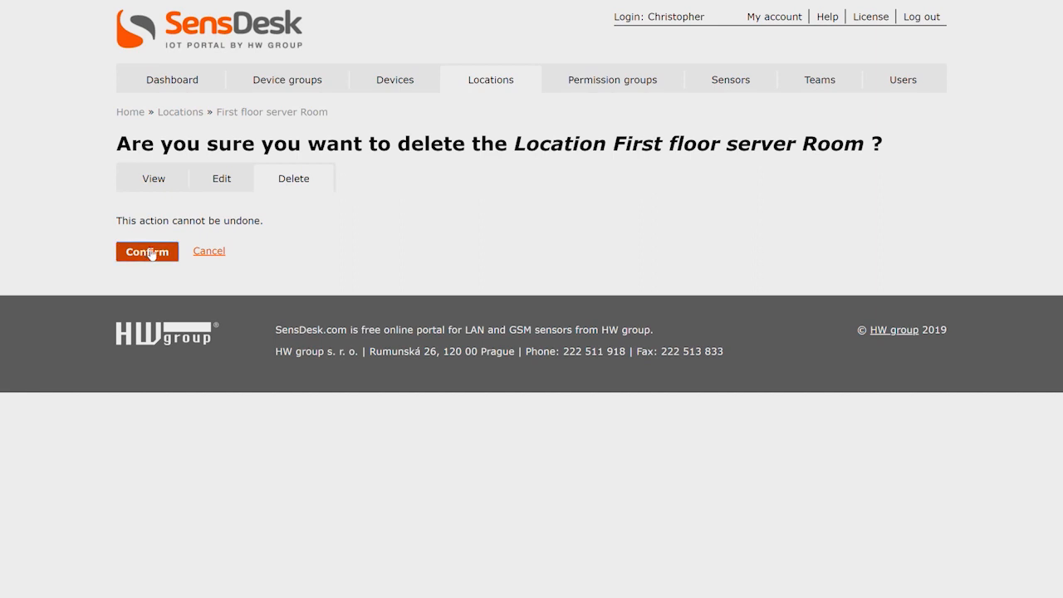